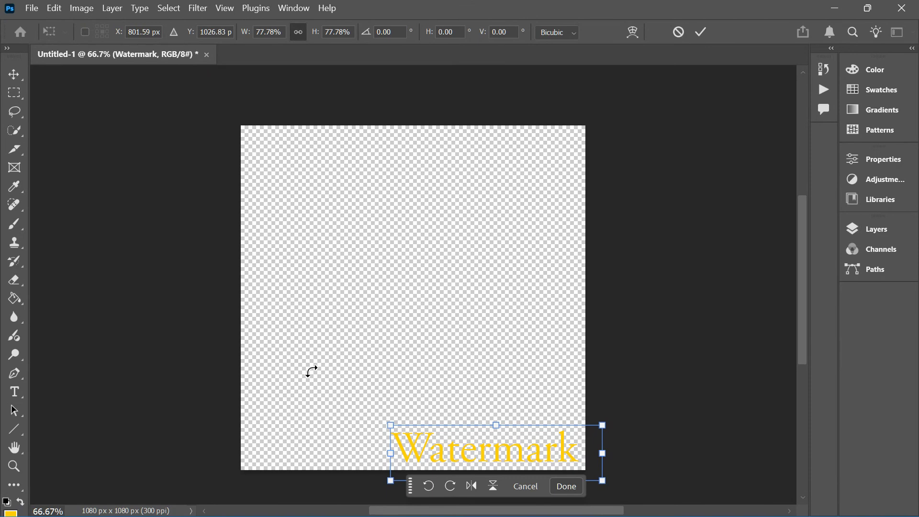
Apply the pending transform to the Watermark text and deselect its layer.
{"action": "left_click", "coordinate": [703, 32]}
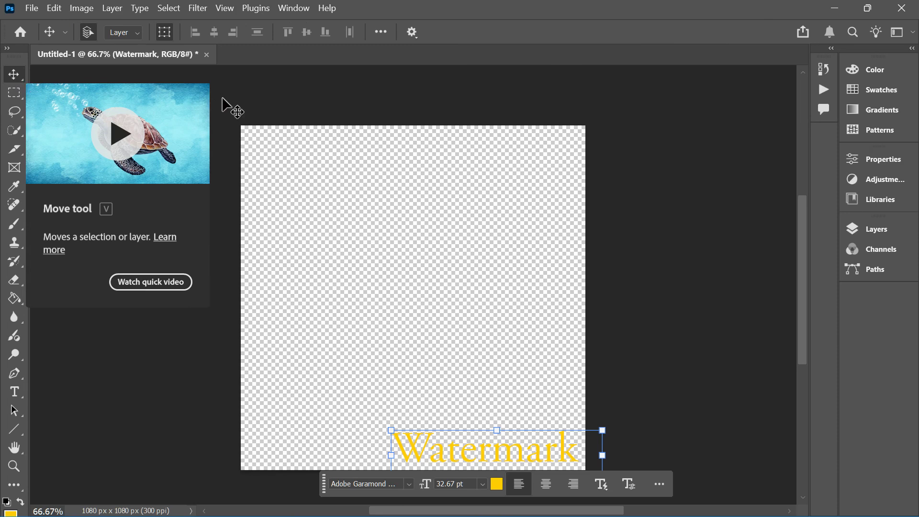
{"action": "left_click", "coordinate": [260, 126]}
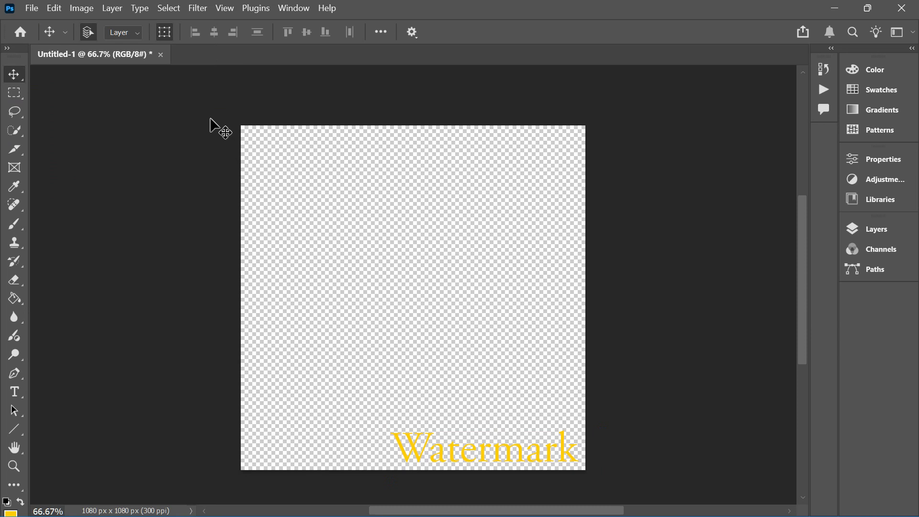
Display the list of available actions.
{"action": "left_click", "coordinate": [305, 2]}
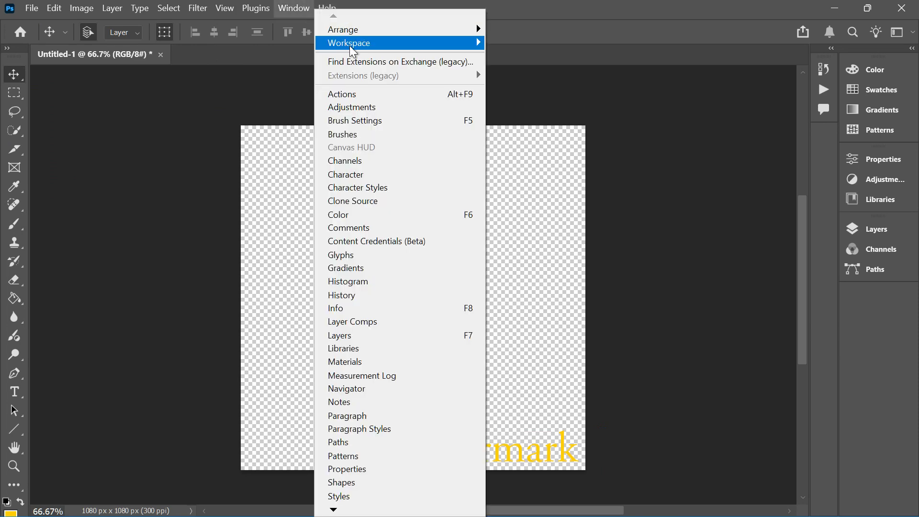
{"action": "left_click", "coordinate": [360, 93]}
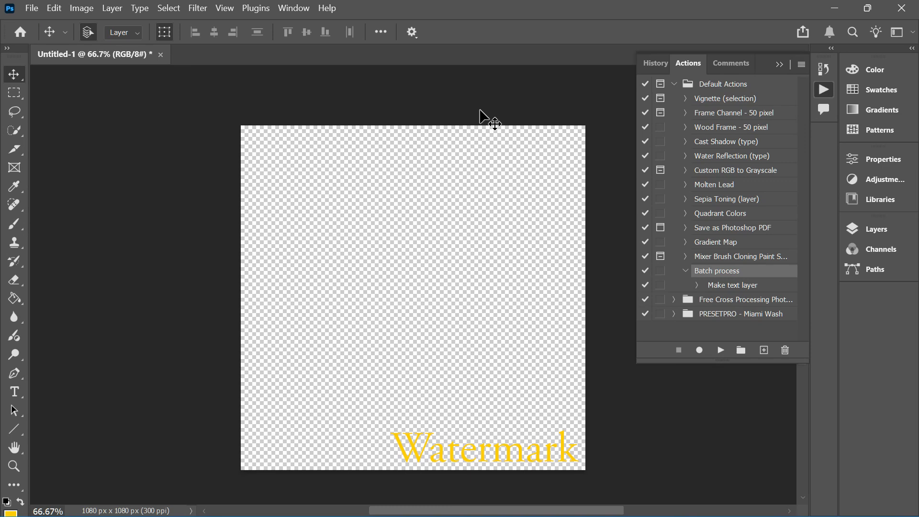
{"action": "left_click", "coordinate": [302, 9]}
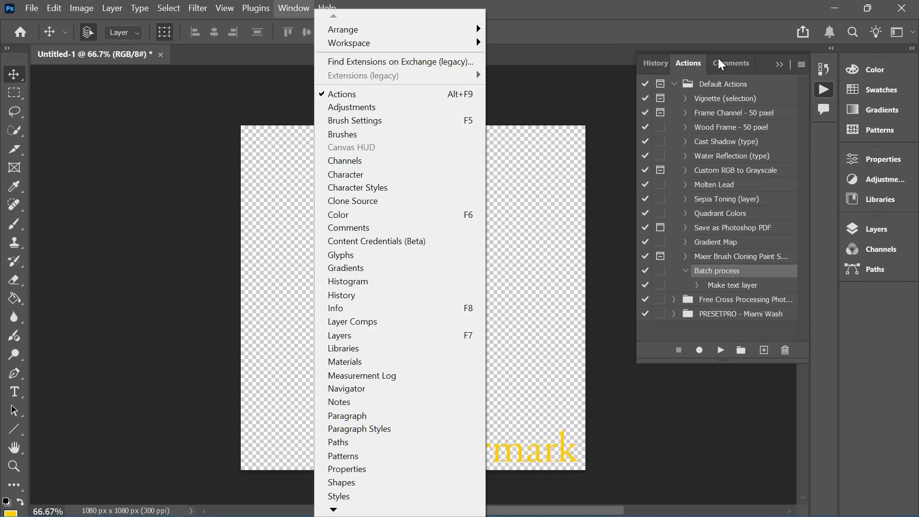
{"action": "left_click", "coordinate": [702, 59]}
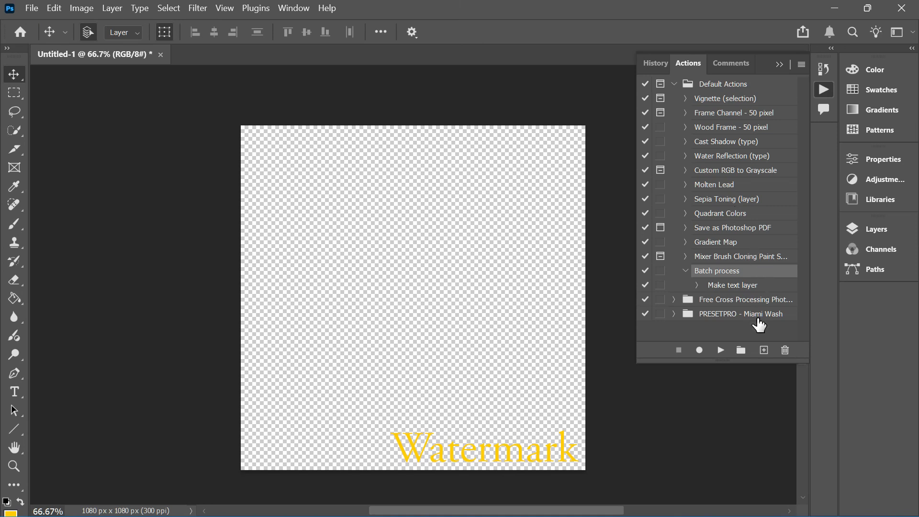
Create a new action named "watermark" in the Default Actions set and start recording it.
{"action": "left_click", "coordinate": [764, 350]}
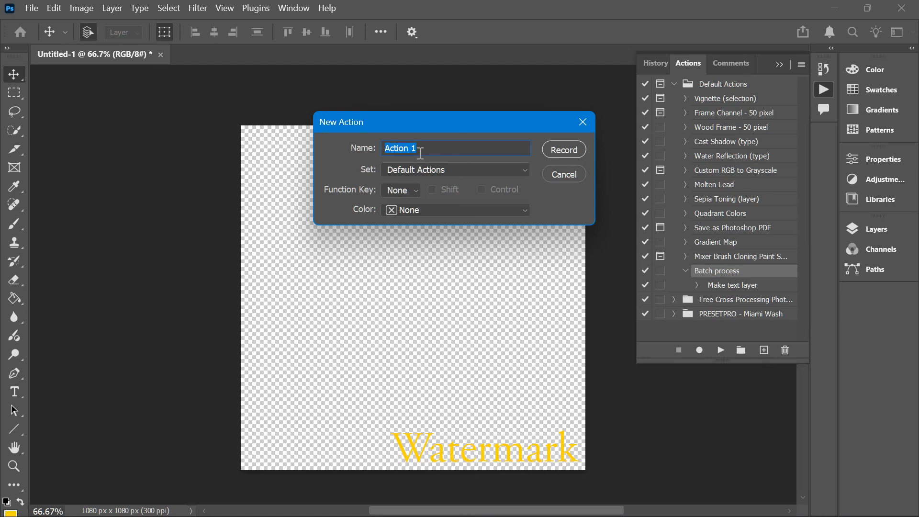
{"action": "type", "text": "watermark"}
{"action": "left_click", "coordinate": [583, 150]}
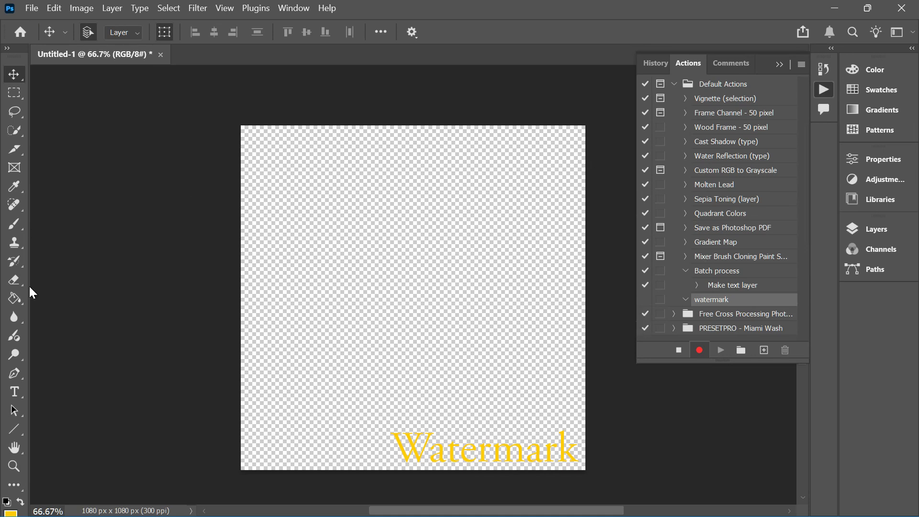
Record a text box reading "watermark" across the upper part of the canvas, and stop recording the action.
{"action": "left_click", "coordinate": [18, 397]}
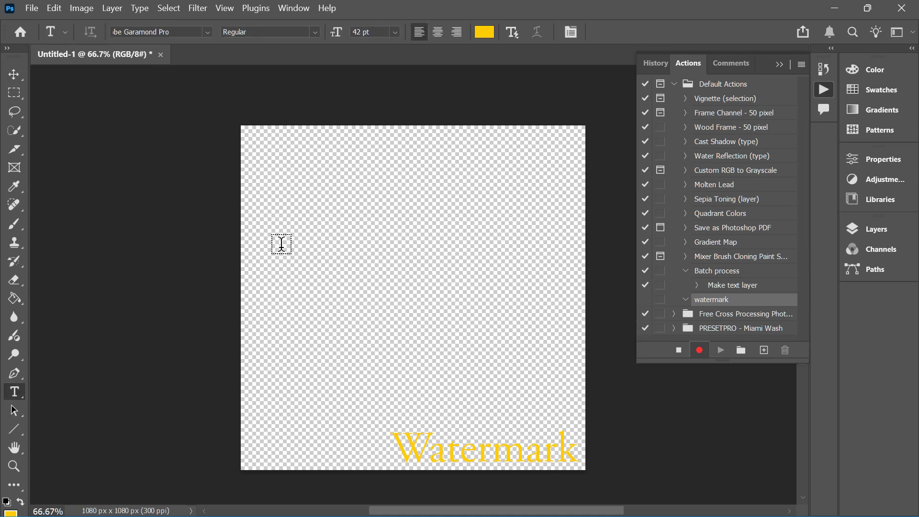
{"action": "left_click_drag", "start_coordinate": [285, 190], "coordinate": [553, 276]}
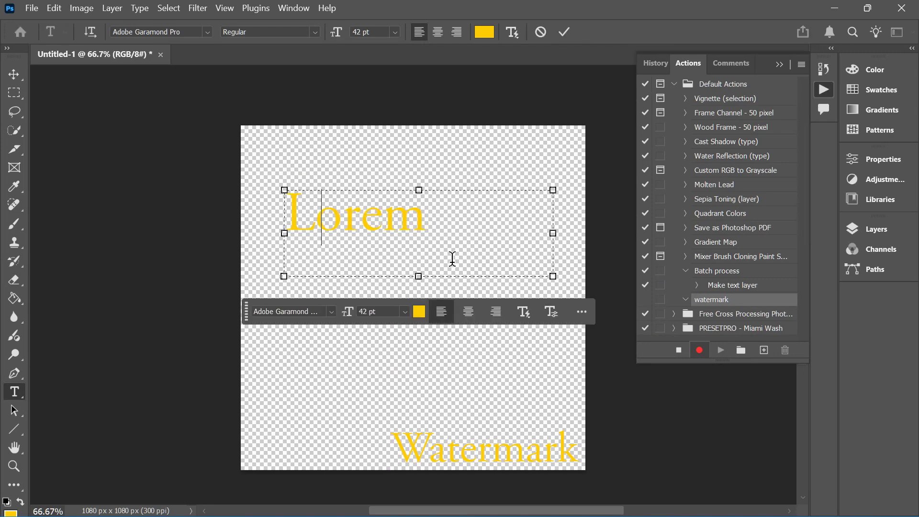
{"action": "type", "text": "watermark"}
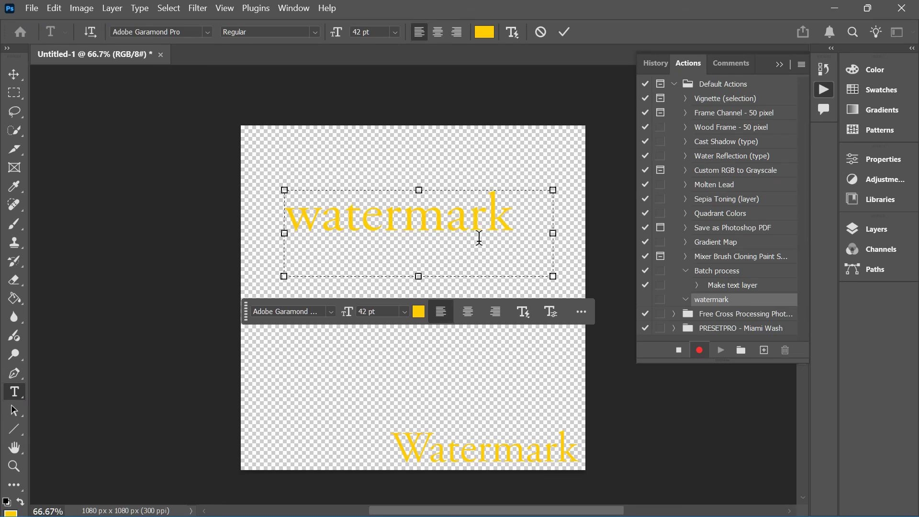
{"action": "left_click", "coordinate": [683, 351]}
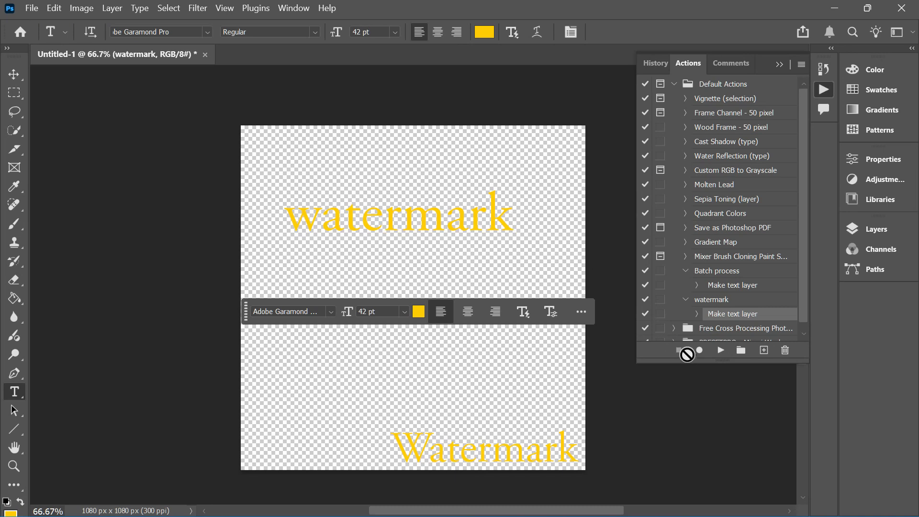
Examine the text layer settings recorded in the watermark action, and collapse the watermark and Batch process actions.
{"action": "left_click", "coordinate": [697, 314]}
{"action": "scroll", "coordinate": [699, 296], "scroll_direction": "down", "scroll_amount": 5}
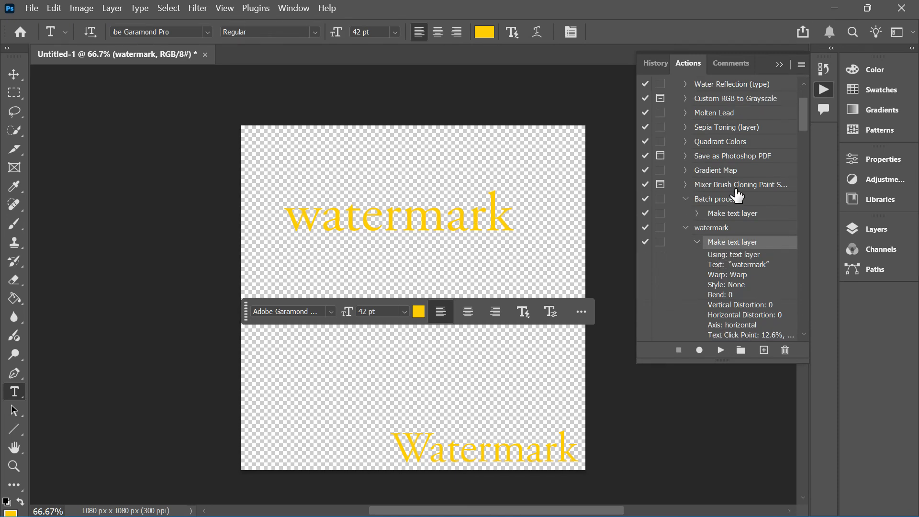
{"action": "scroll", "coordinate": [750, 257], "scroll_direction": "down", "scroll_amount": 3}
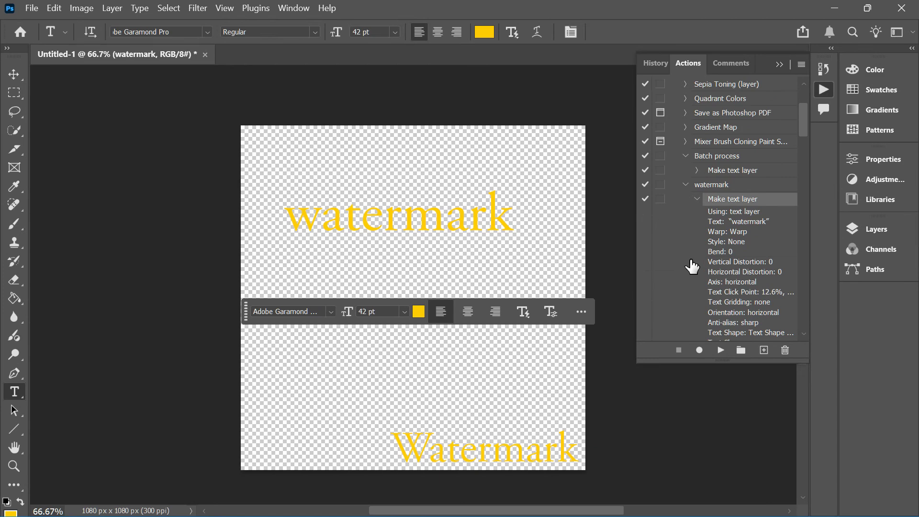
{"action": "left_click", "coordinate": [697, 188]}
{"action": "scroll", "coordinate": [718, 275], "scroll_direction": "down", "scroll_amount": 1}
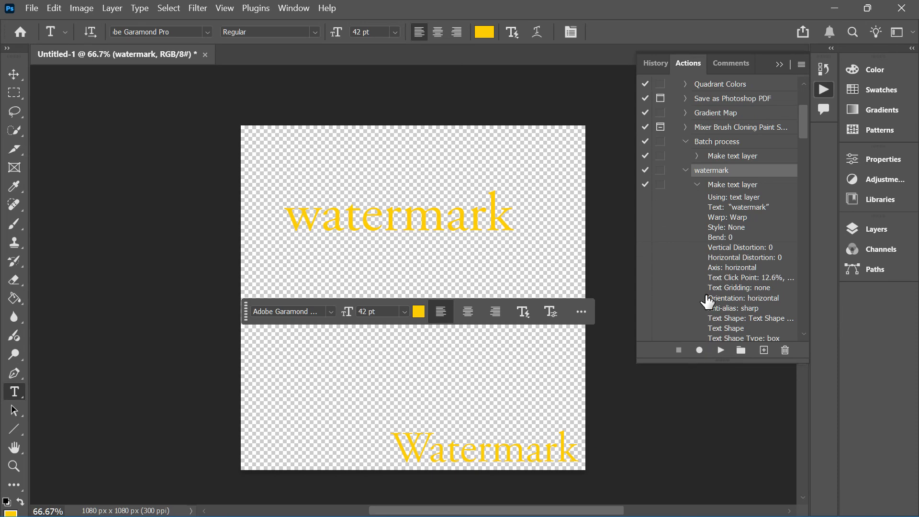
{"action": "scroll", "coordinate": [692, 264], "scroll_direction": "up", "scroll_amount": 4}
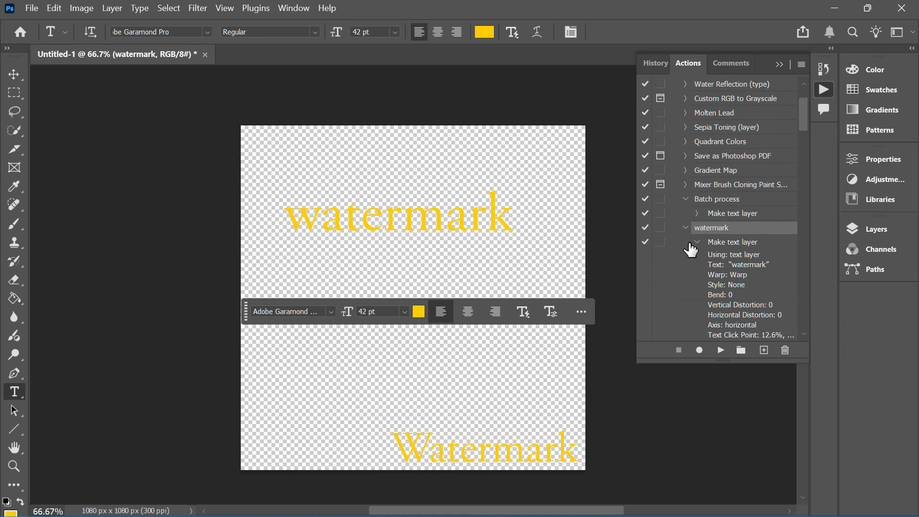
{"action": "left_click", "coordinate": [684, 229]}
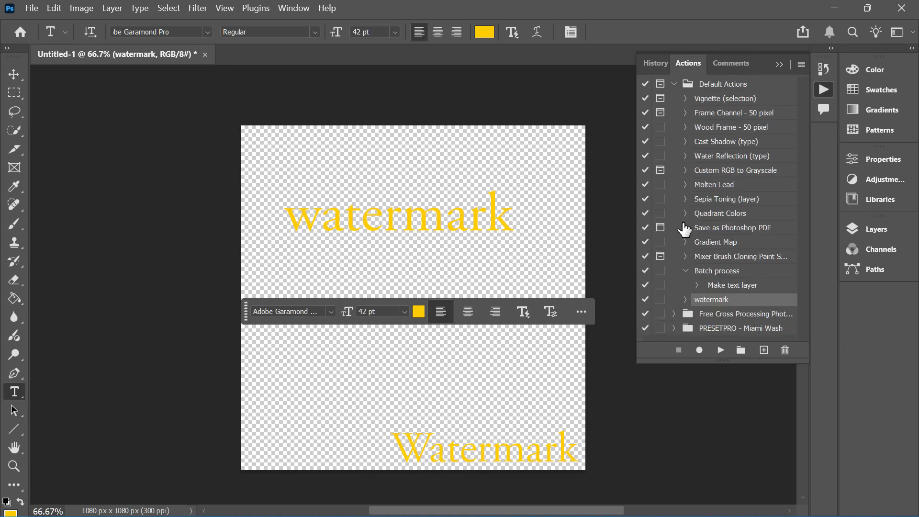
{"action": "left_click", "coordinate": [685, 272]}
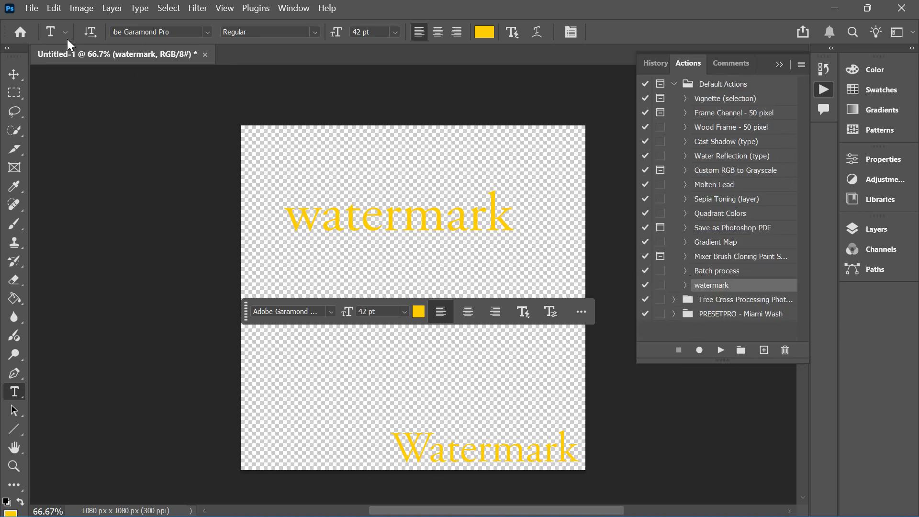
Start a Batch automation that plays the watermark action from the Default Actions set.
{"action": "left_click", "coordinate": [11, 70]}
{"action": "left_click", "coordinate": [33, 11]}
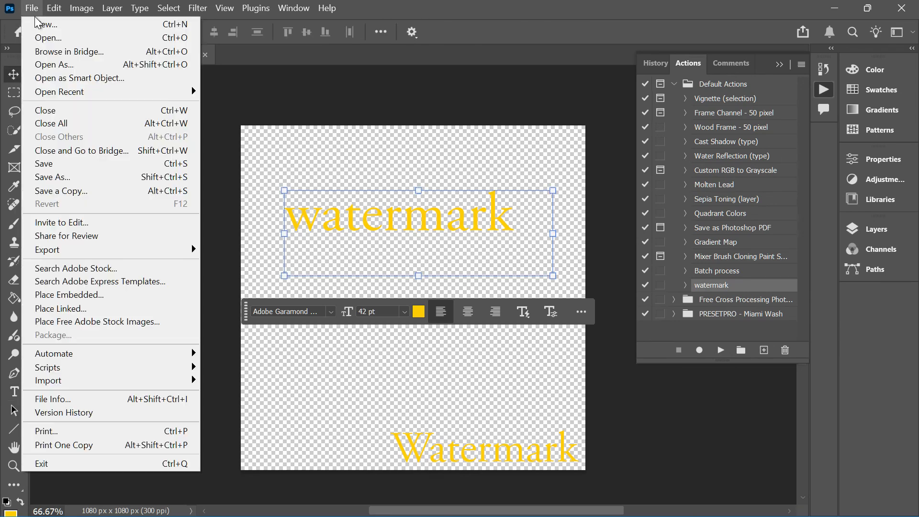
{"action": "mouse_move", "coordinate": [191, 355]}
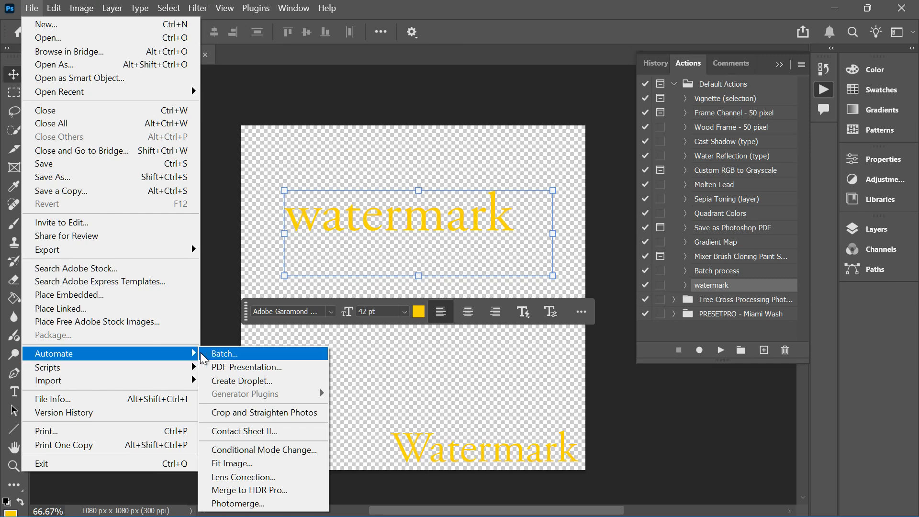
{"action": "left_click", "coordinate": [219, 354]}
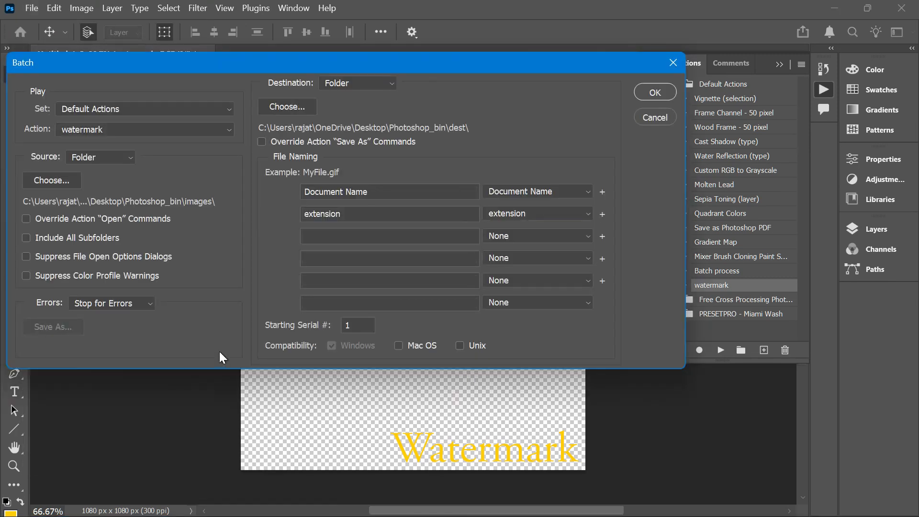
{"action": "left_click_drag", "start_coordinate": [145, 59], "coordinate": [247, 81]}
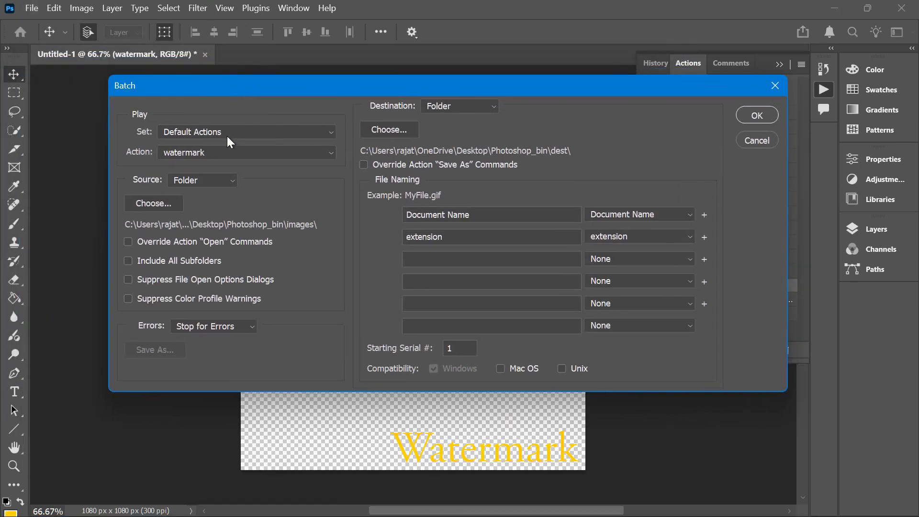
{"action": "left_click", "coordinate": [217, 153]}
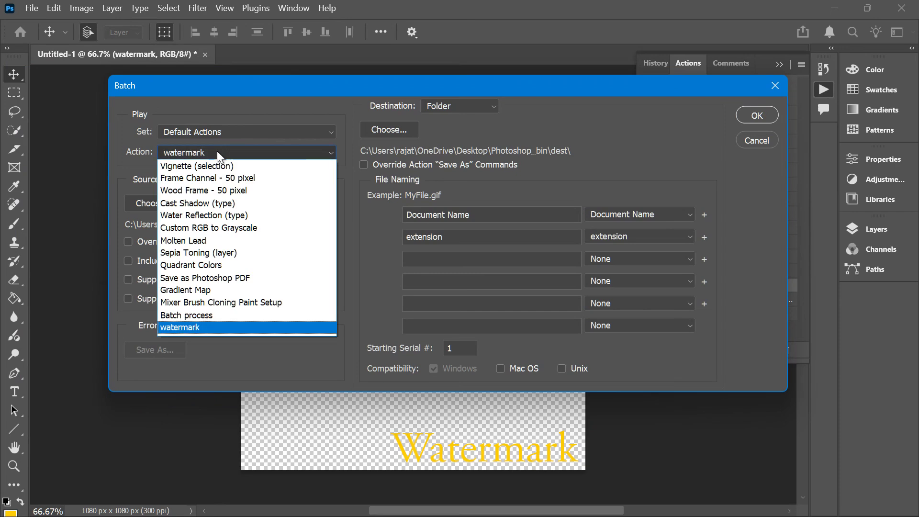
{"action": "left_click", "coordinate": [207, 328]}
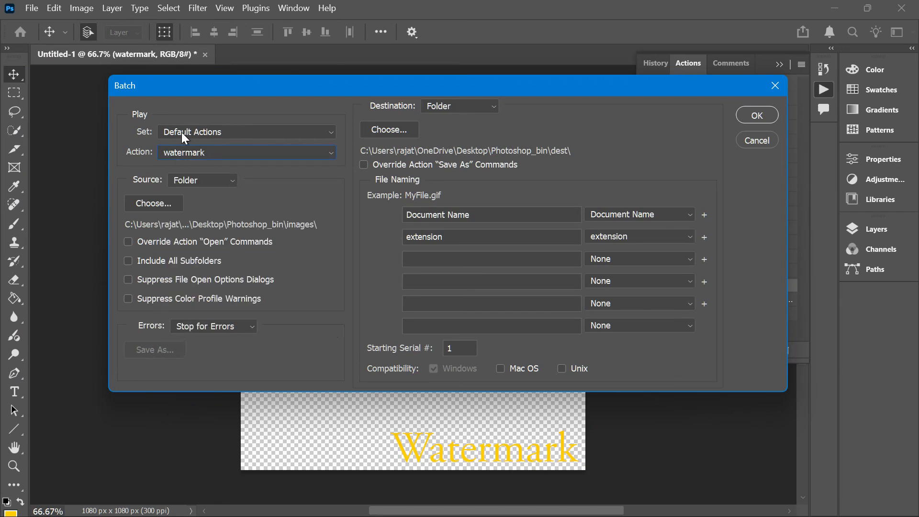
Set the batch source to Folder and choose the images folder.
{"action": "left_click", "coordinate": [204, 180]}
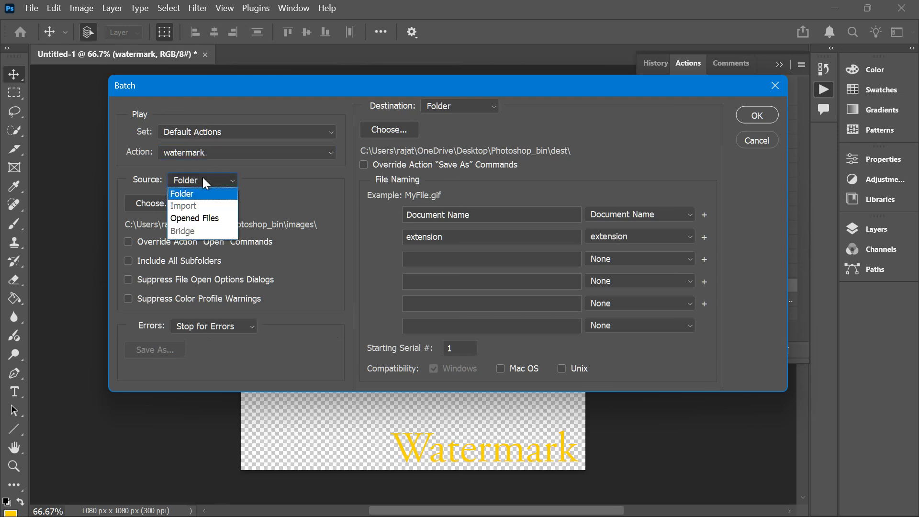
{"action": "left_click", "coordinate": [204, 194]}
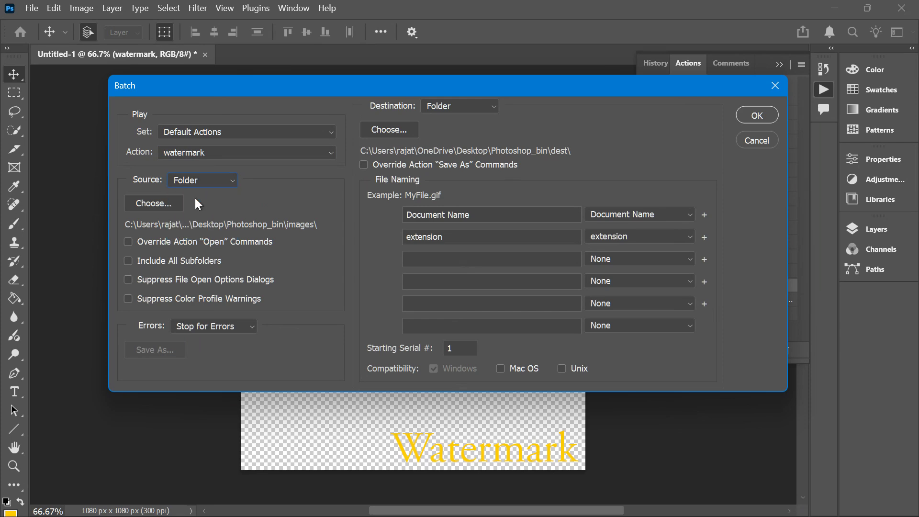
{"action": "left_click", "coordinate": [164, 206]}
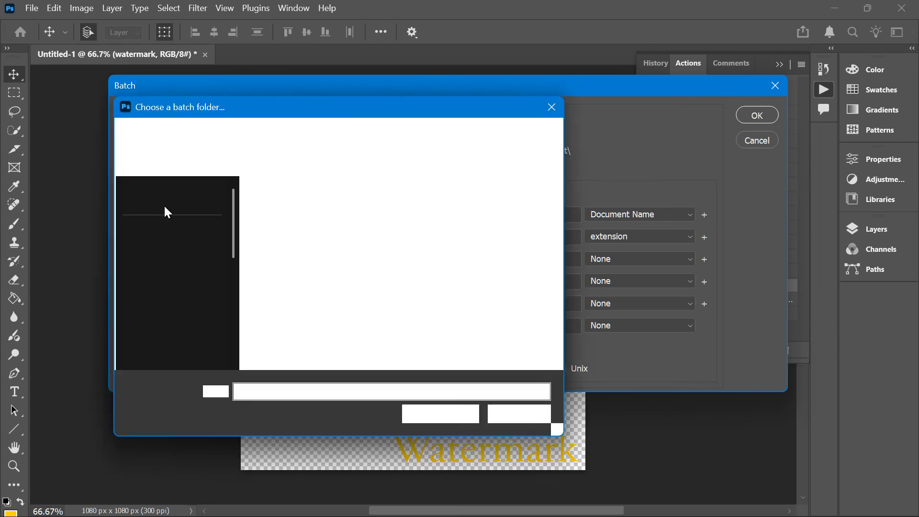
{"action": "left_click", "coordinate": [277, 213]}
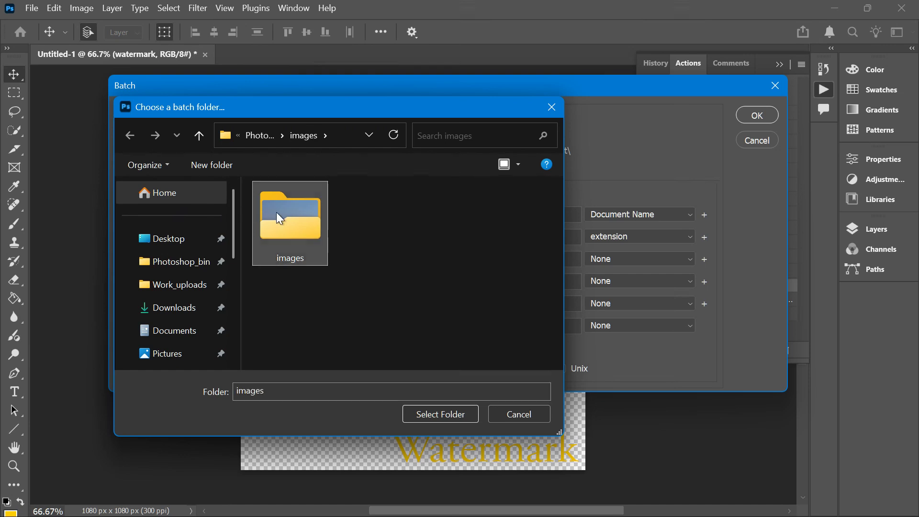
{"action": "double_click", "coordinate": [277, 212]}
{"action": "left_click", "coordinate": [435, 413]}
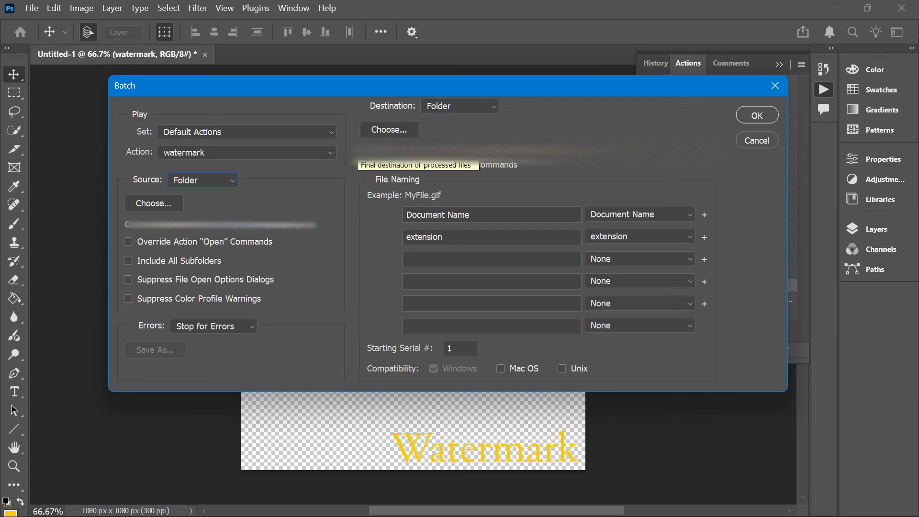
Keep Folder as the batch destination and choose the dest folder inside Photoshop_bin.
{"action": "left_click", "coordinate": [464, 113]}
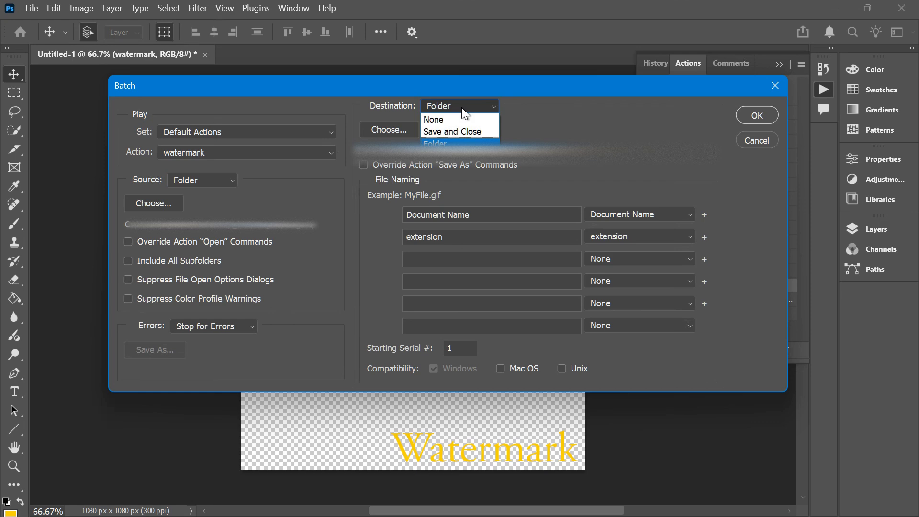
{"action": "left_click", "coordinate": [461, 107]}
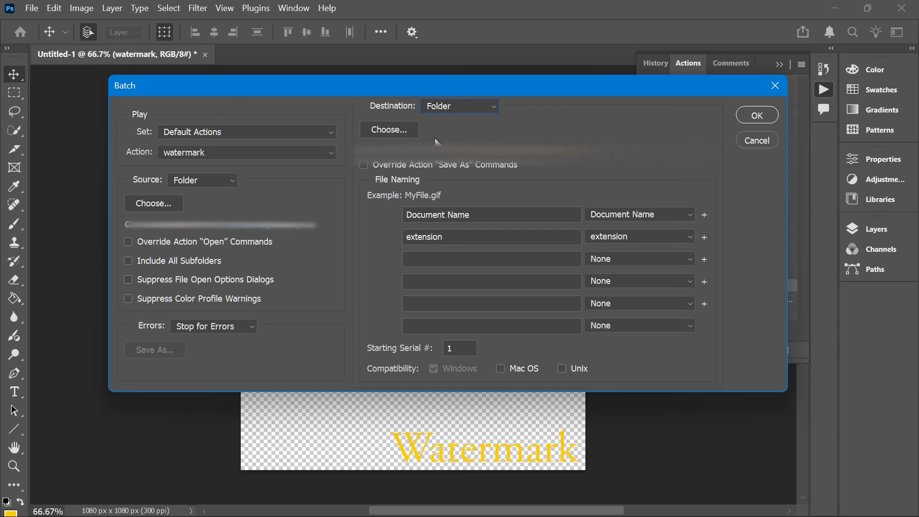
{"action": "left_click", "coordinate": [404, 131]}
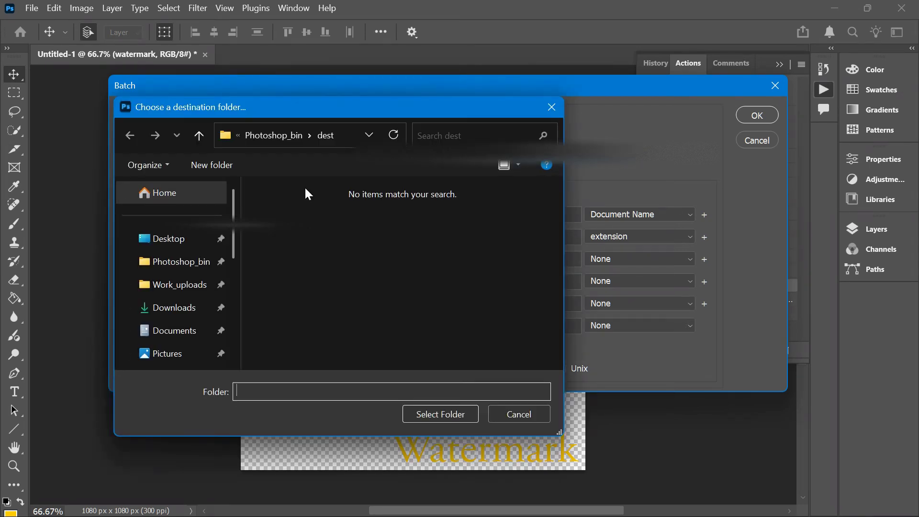
{"action": "left_click", "coordinate": [418, 421]}
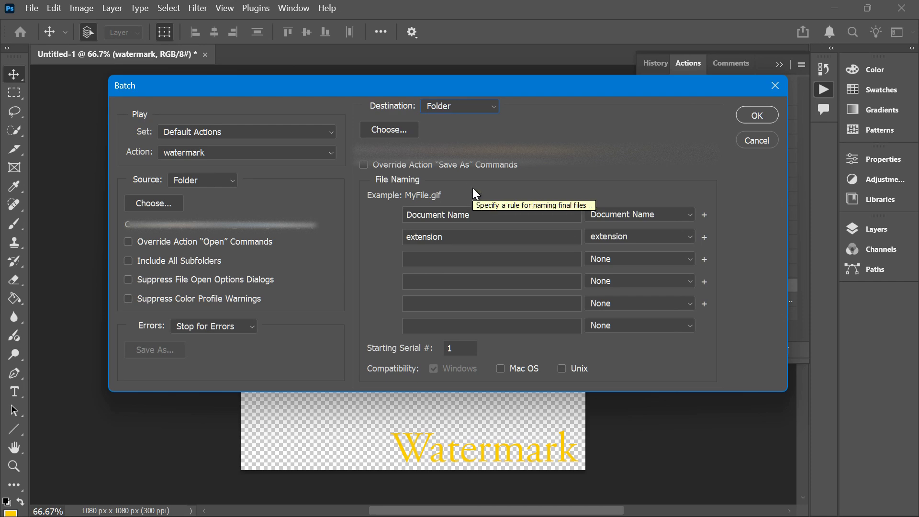
Run the batch and save the first watermarked image as Untitled-1_01.psd in the dest folder with the default format options.
{"action": "left_click", "coordinate": [756, 116]}
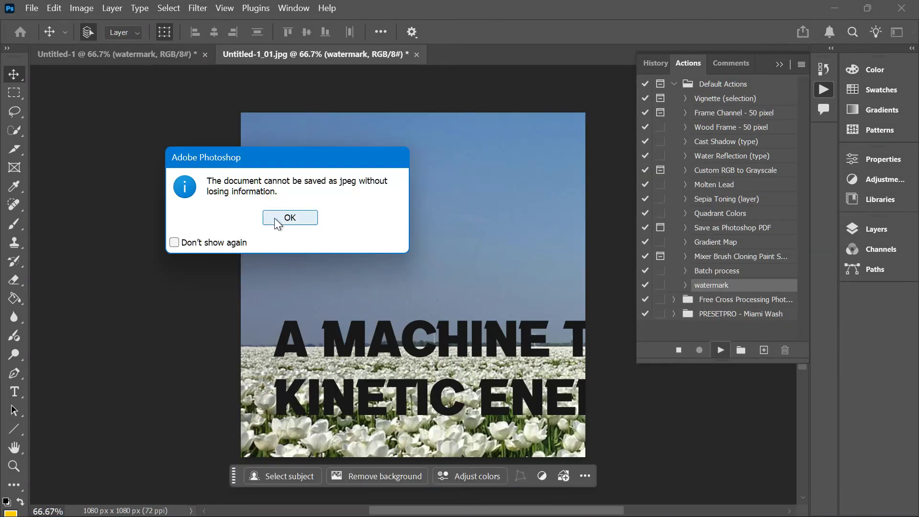
{"action": "left_click", "coordinate": [274, 218]}
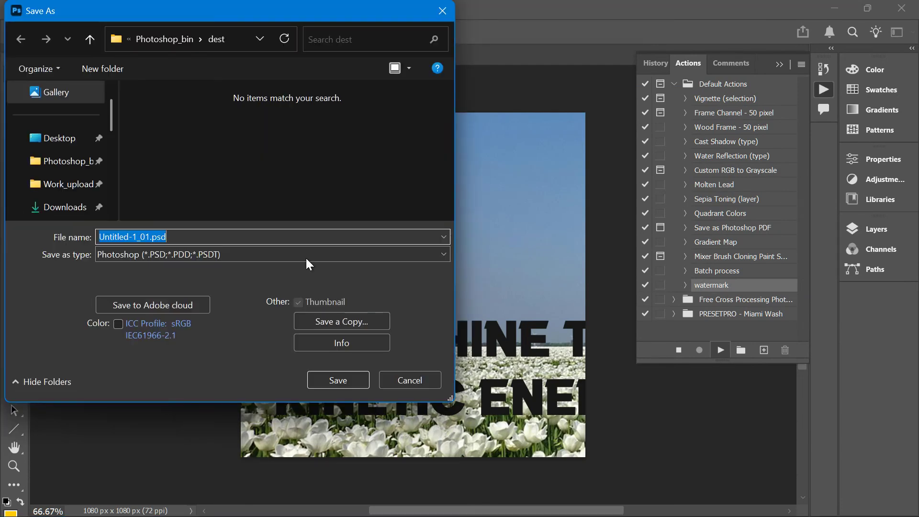
{"action": "left_click", "coordinate": [326, 385]}
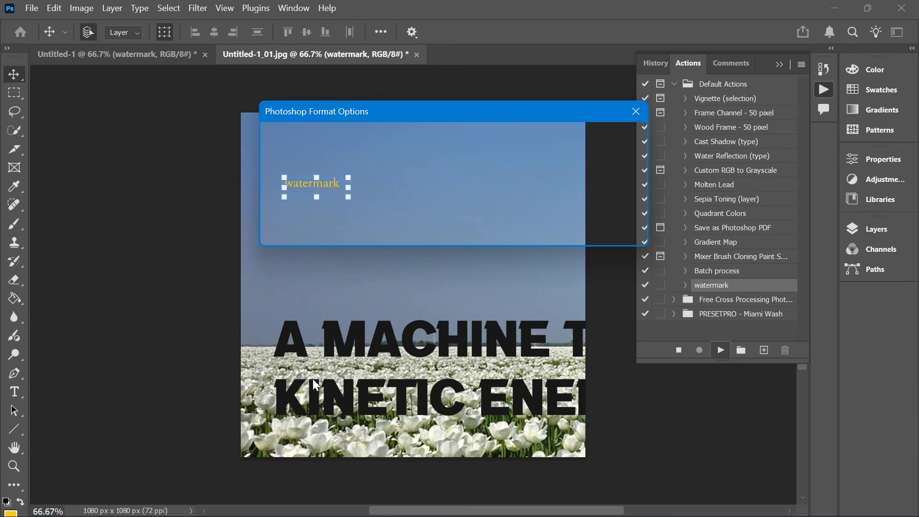
{"action": "left_click", "coordinate": [604, 141]}
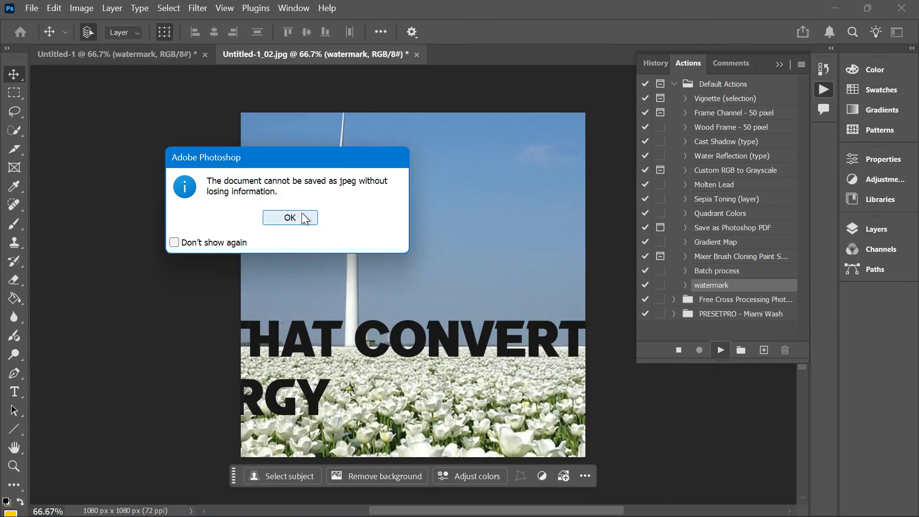
Save the second watermarked image as Untitled-1_02.psd in the dest folder, keeping Maximize Compatibility on.
{"action": "left_click", "coordinate": [303, 218]}
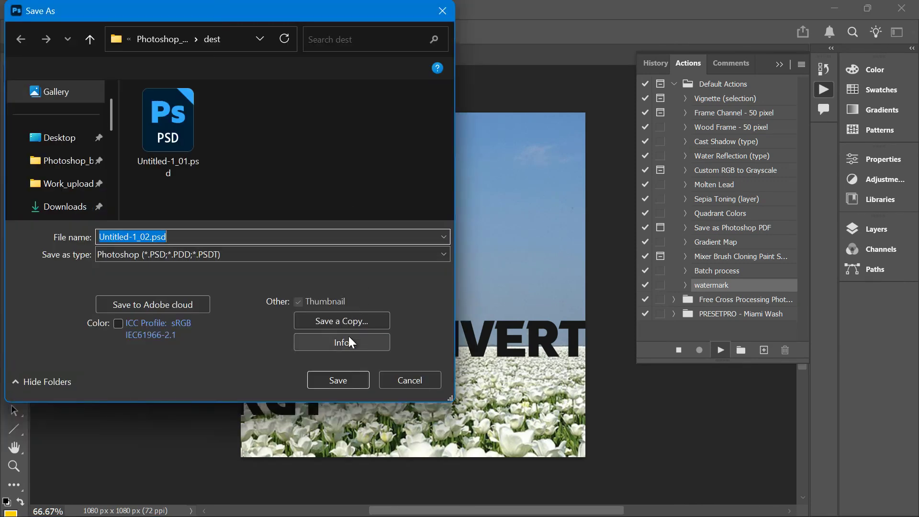
{"action": "left_click", "coordinate": [338, 381]}
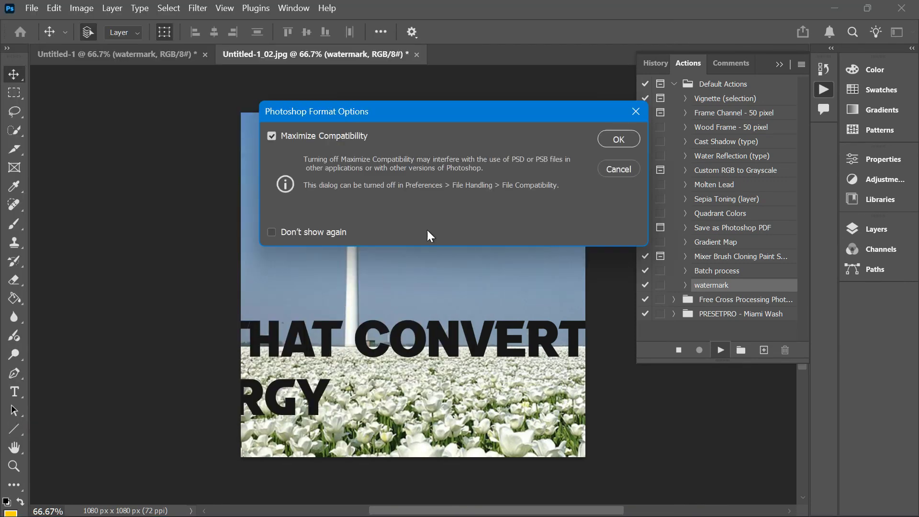
{"action": "left_click", "coordinate": [607, 143]}
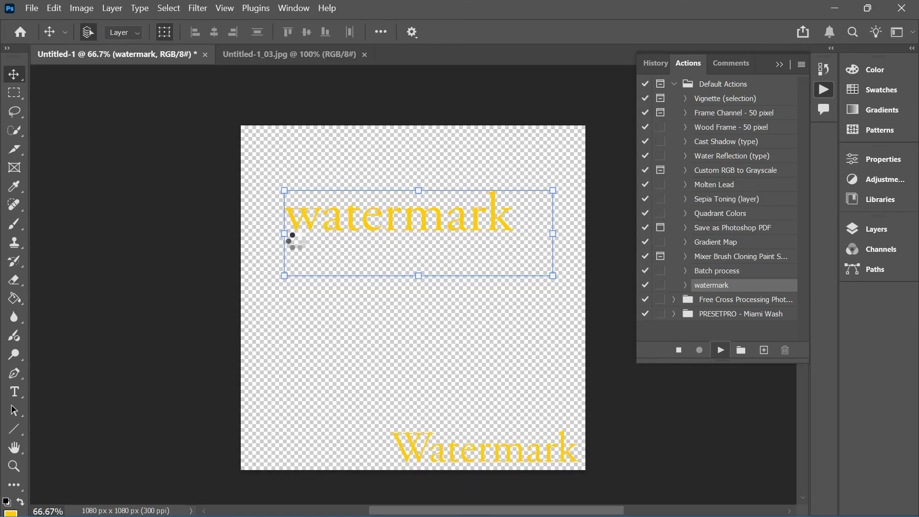
Save the third watermarked image as Untitled-1_03.psd in the dest folder, keeping the Photoshop format and Maximize Compatibility.
{"action": "left_click", "coordinate": [277, 216]}
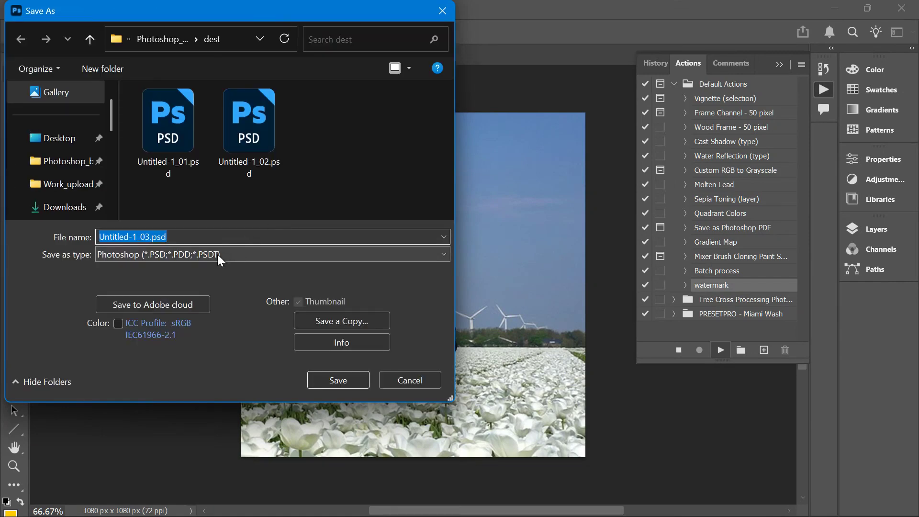
{"action": "left_click", "coordinate": [276, 254]}
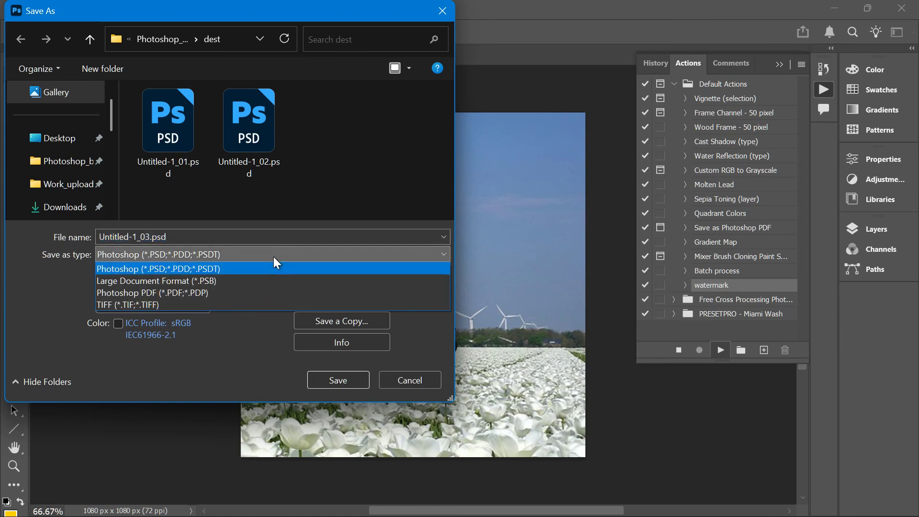
{"action": "left_click", "coordinate": [335, 384]}
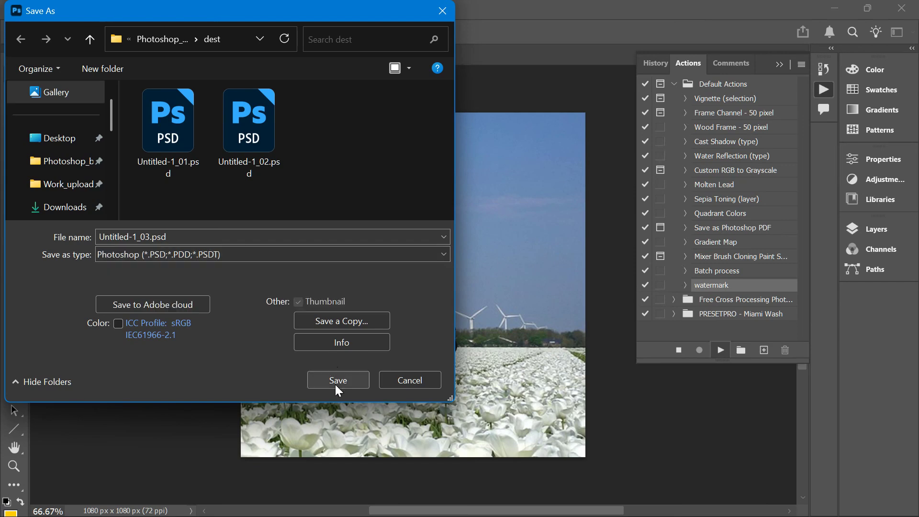
{"action": "left_click", "coordinate": [335, 384]}
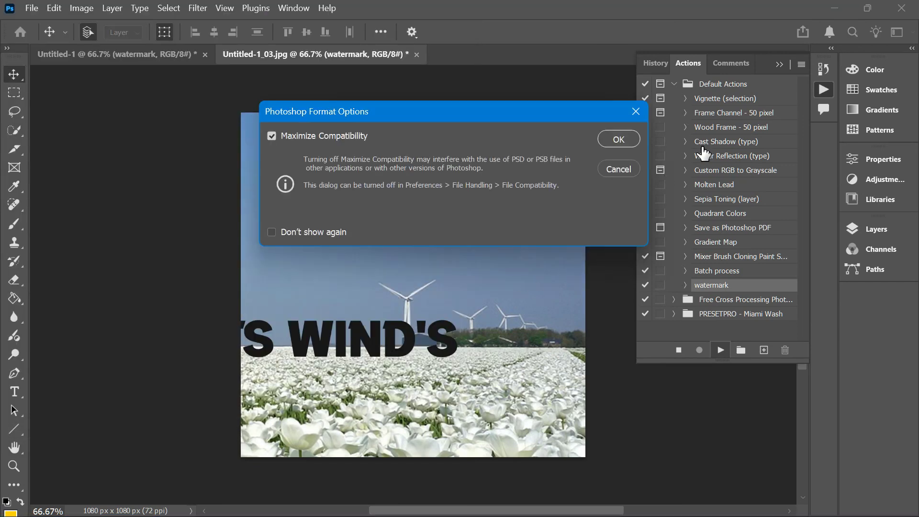
{"action": "left_click", "coordinate": [619, 139]}
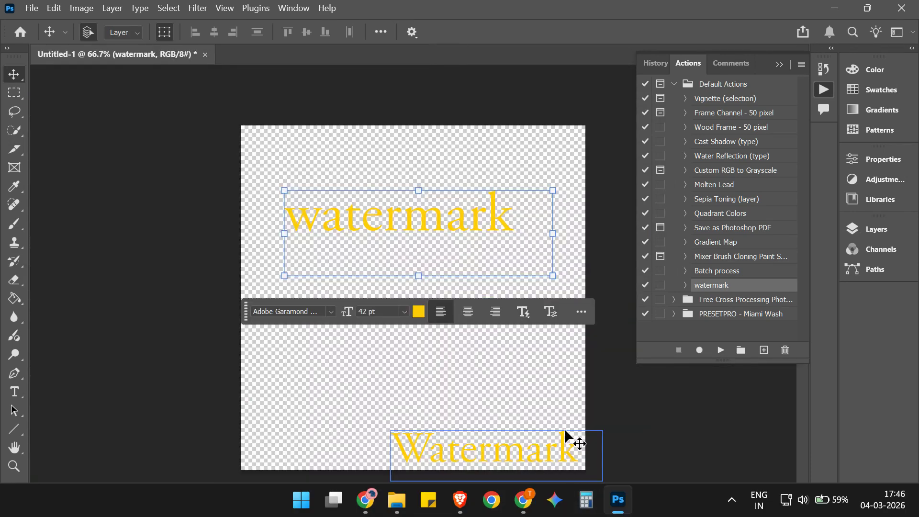